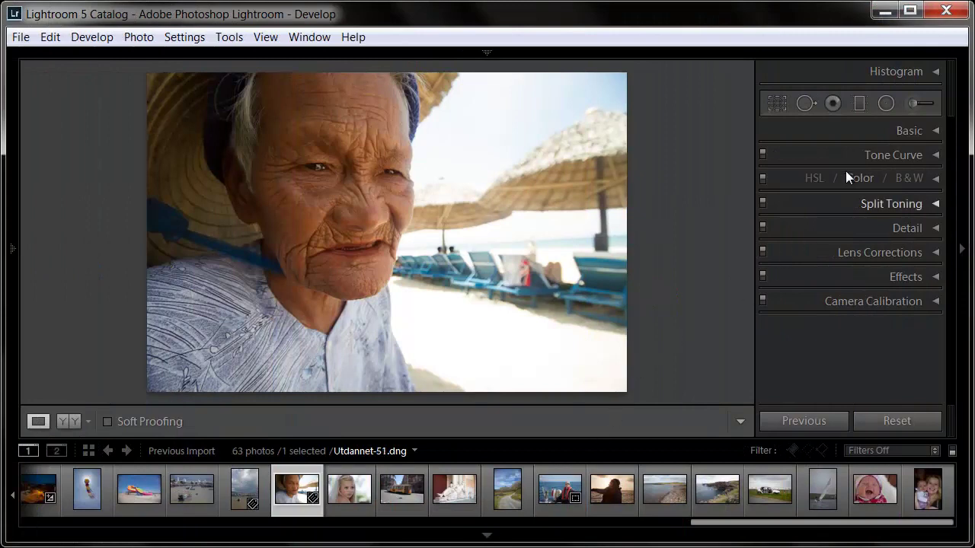
# Expand the Histogram panel to show the beach portrait's histogram.
pyautogui.click(936, 70)
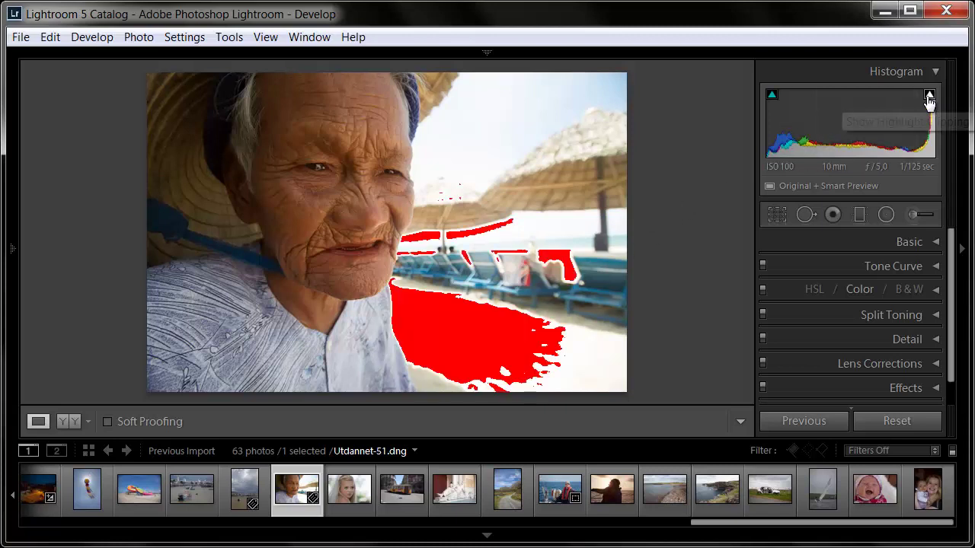
pyautogui.moveTo(929, 94)
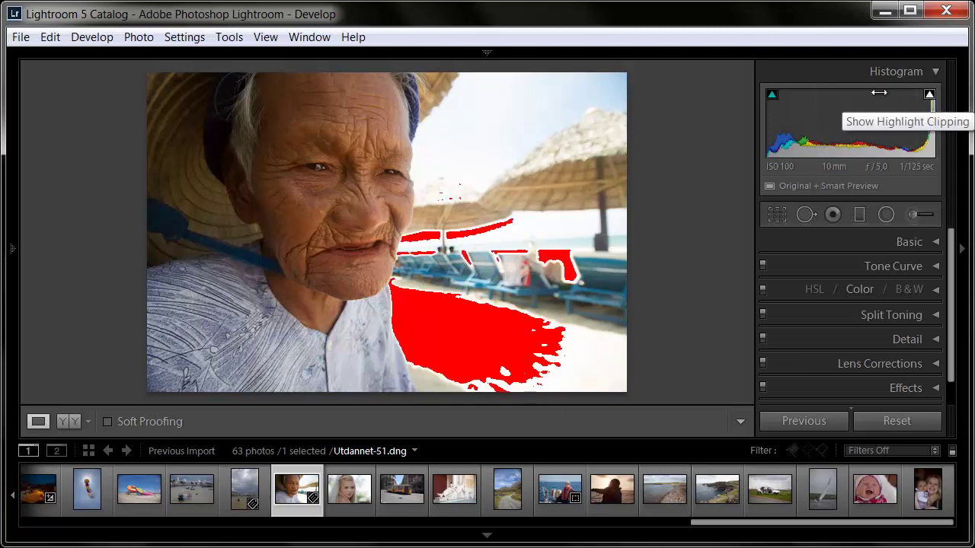
pyautogui.click(772, 97)
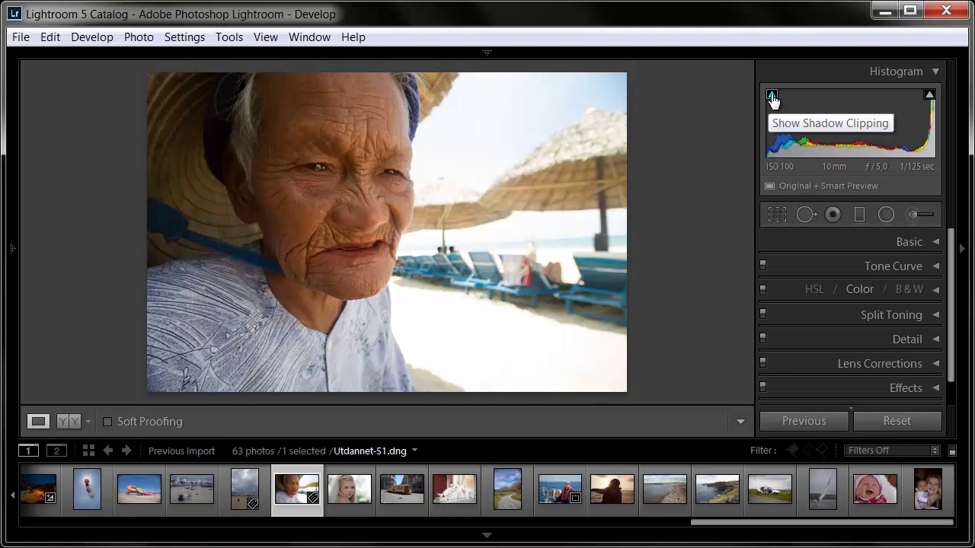
pyautogui.click(771, 98)
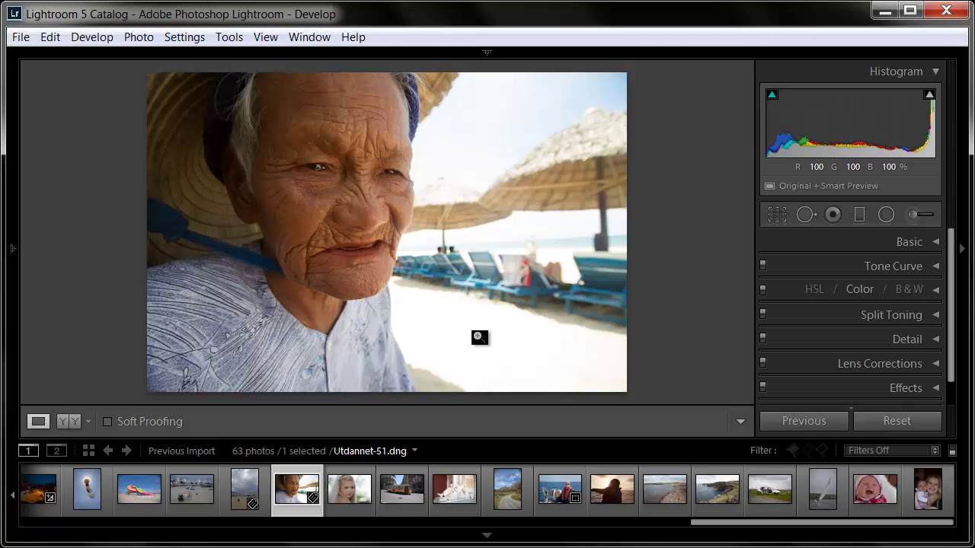
# Hide the filmstrip and expand the Basic panel, leaving Temp at 5550 after a trial.
pyautogui.click(486, 537)
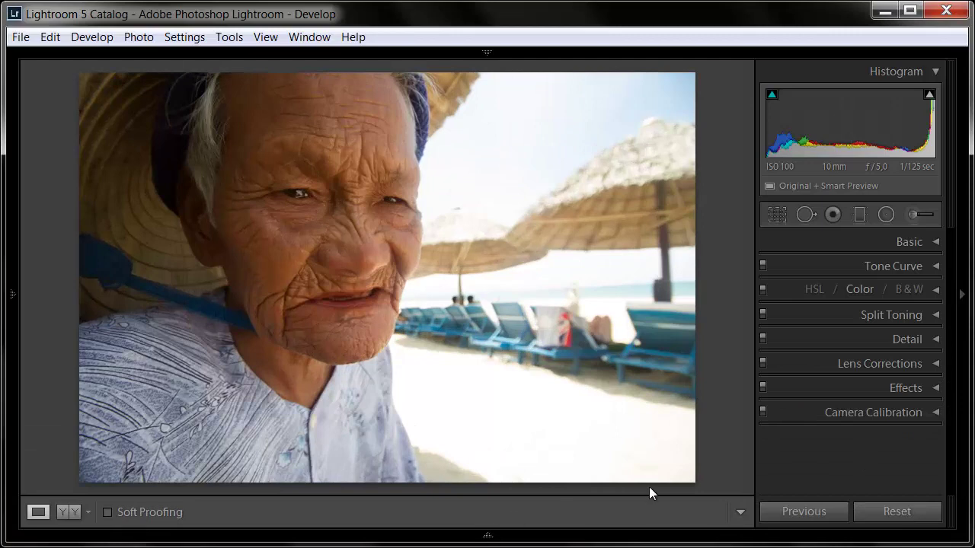
pyautogui.click(934, 244)
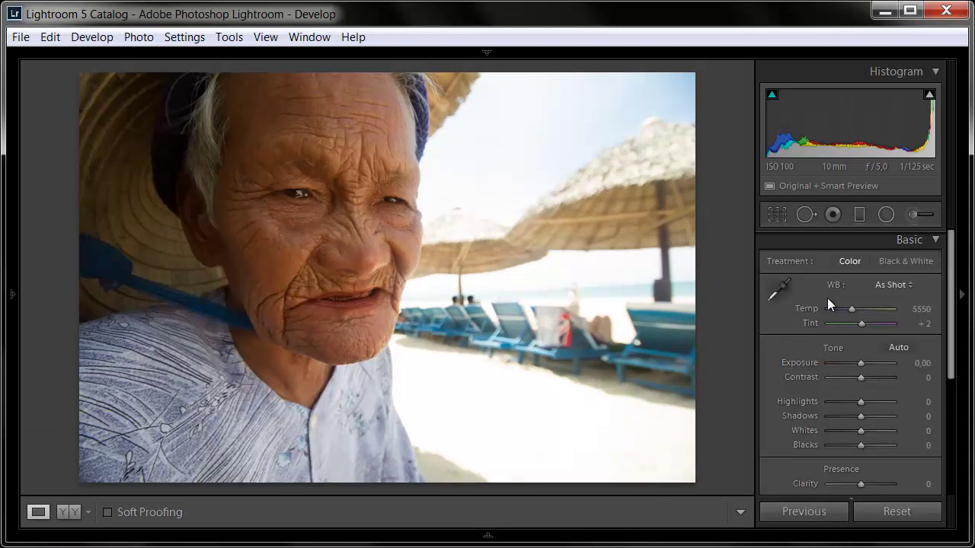
pyautogui.moveTo(851, 309)
pyautogui.mouseDown()
pyautogui.moveTo(871, 313)
pyautogui.moveTo(804, 298)
pyautogui.moveTo(897, 308)
pyautogui.moveTo(821, 301)
pyautogui.moveTo(874, 309)
pyautogui.moveTo(819, 320)
pyautogui.moveTo(870, 327)
pyautogui.moveTo(852, 322)
pyautogui.moveTo(861, 324)
pyautogui.mouseUp()
pyautogui.doubleClick(859, 308)
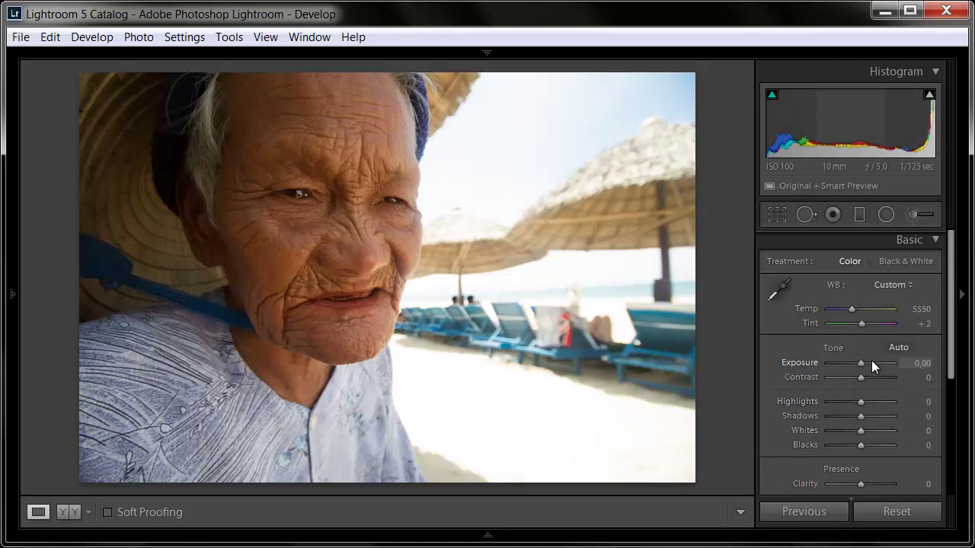
pyautogui.moveTo(861, 362); pyautogui.dragTo(844, 367)
pyautogui.moveTo(862, 363); pyautogui.dragTo(875, 367)
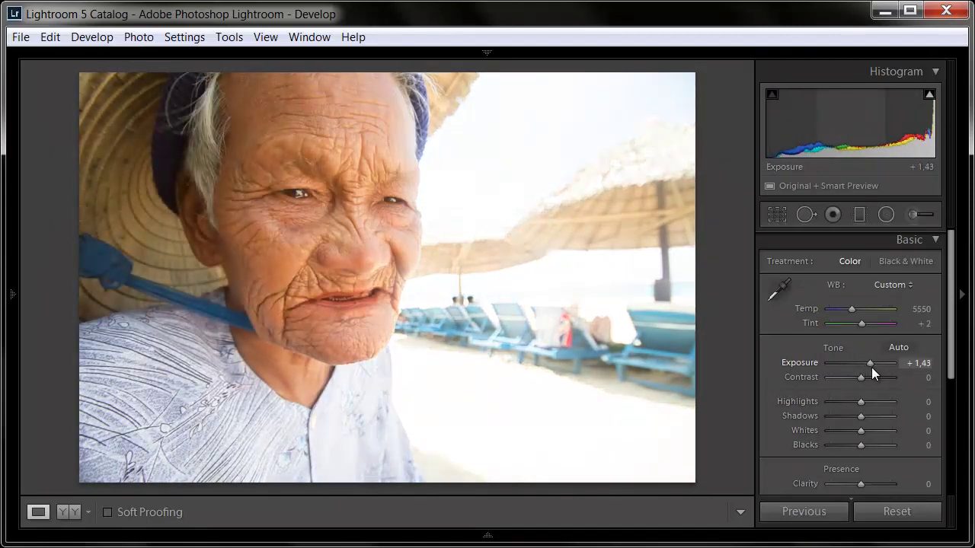
pyautogui.doubleClick(875, 365)
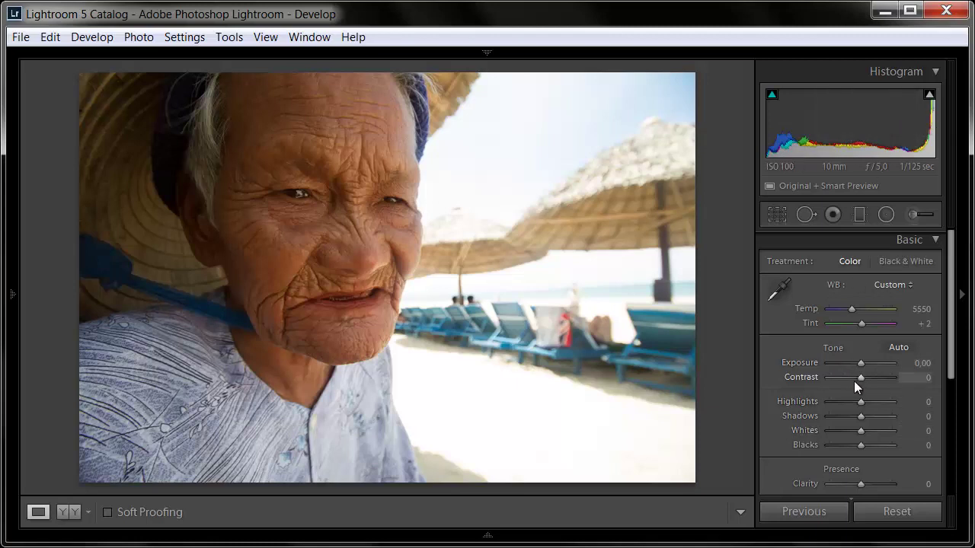
pyautogui.moveTo(859, 378); pyautogui.dragTo(818, 373)
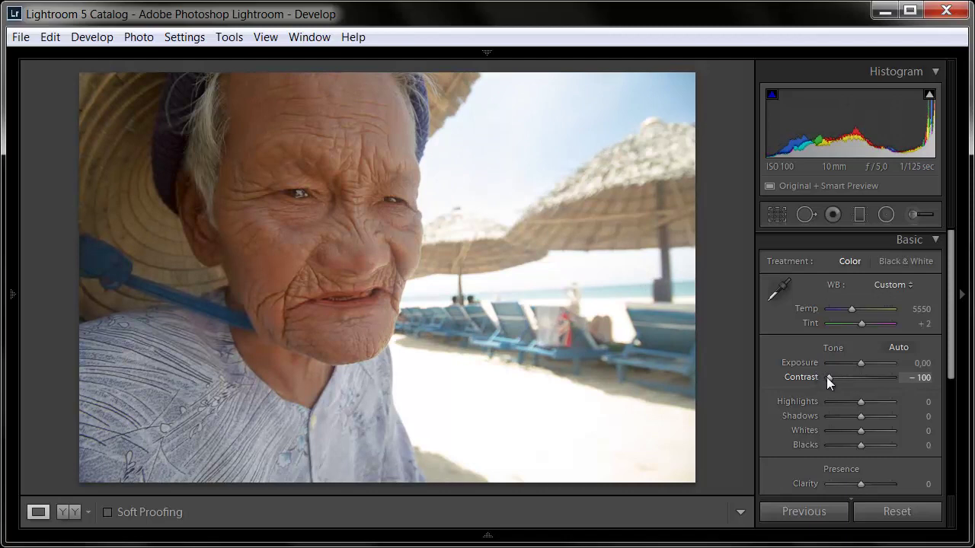
pyautogui.doubleClick(826, 377)
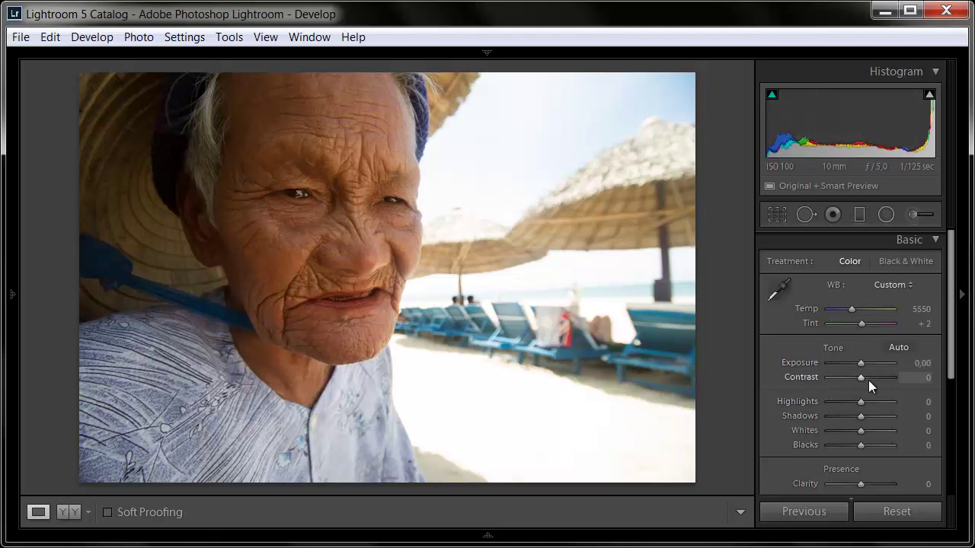
pyautogui.moveTo(860, 375); pyautogui.dragTo(899, 377)
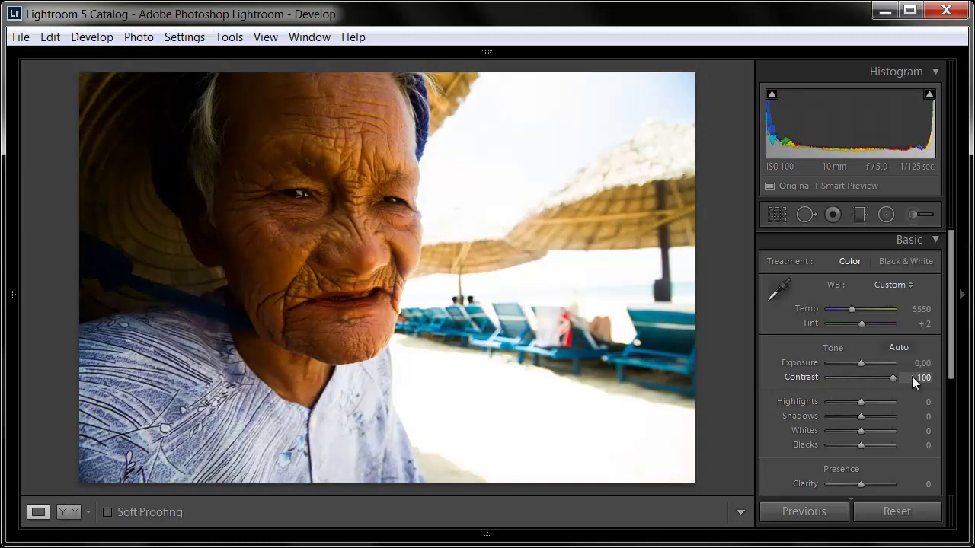
pyautogui.doubleClick(893, 377)
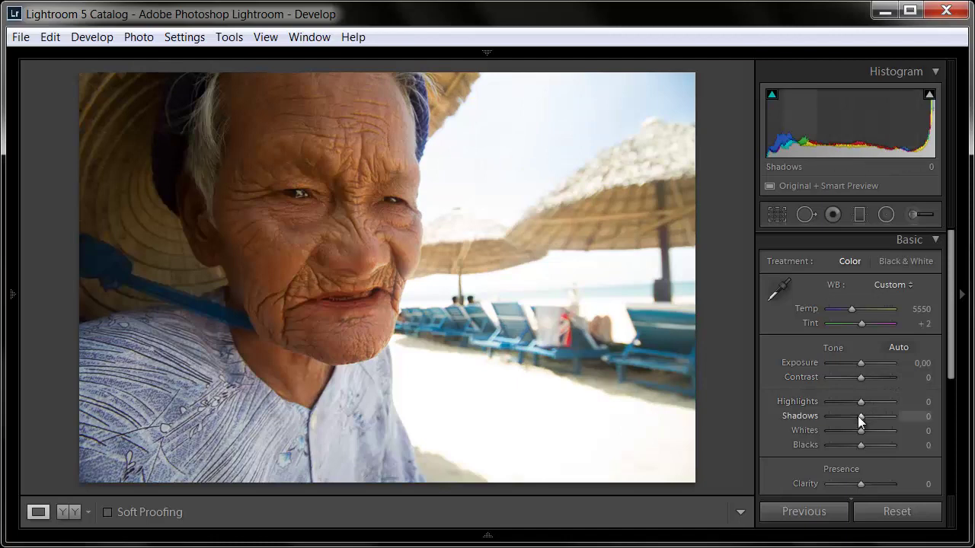
# Set Highlights to -100 after a trial adjustment, then preview raising Shadows.
pyautogui.moveTo(858, 402)
pyautogui.mouseDown()
pyautogui.moveTo(876, 403)
pyautogui.moveTo(817, 401)
pyautogui.moveTo(960, 411)
pyautogui.mouseUp()
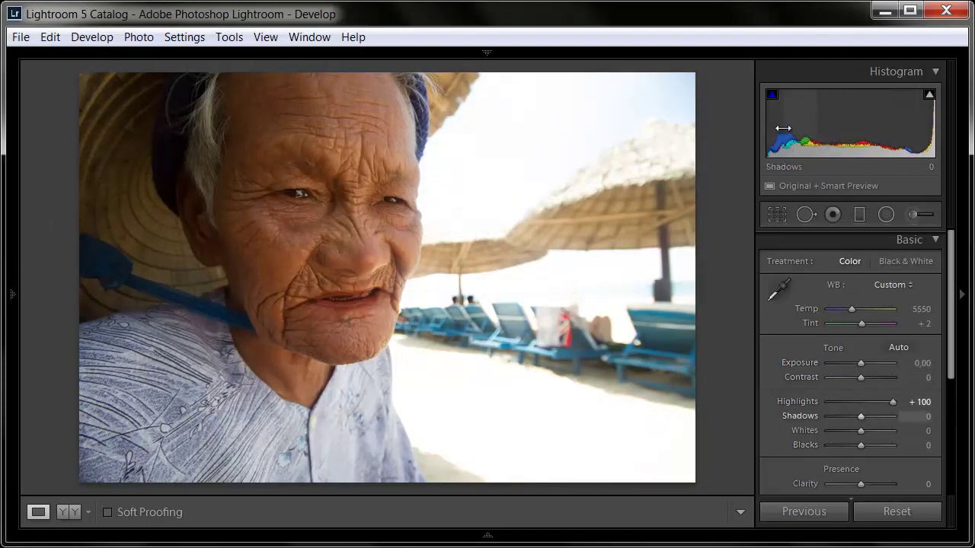
pyautogui.doubleClick(892, 403)
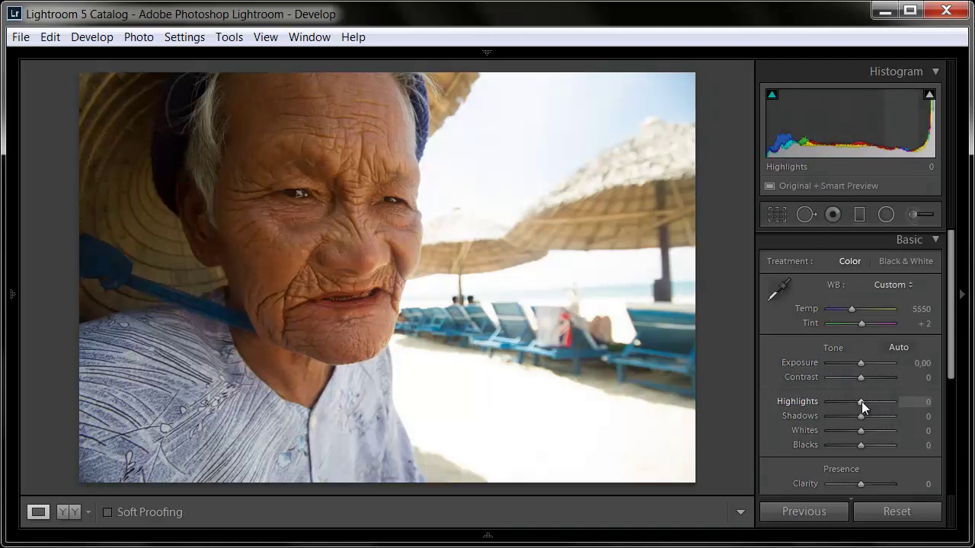
pyautogui.moveTo(860, 401)
pyautogui.mouseDown()
pyautogui.moveTo(800, 392)
pyautogui.moveTo(854, 392)
pyautogui.moveTo(789, 389)
pyautogui.mouseUp()
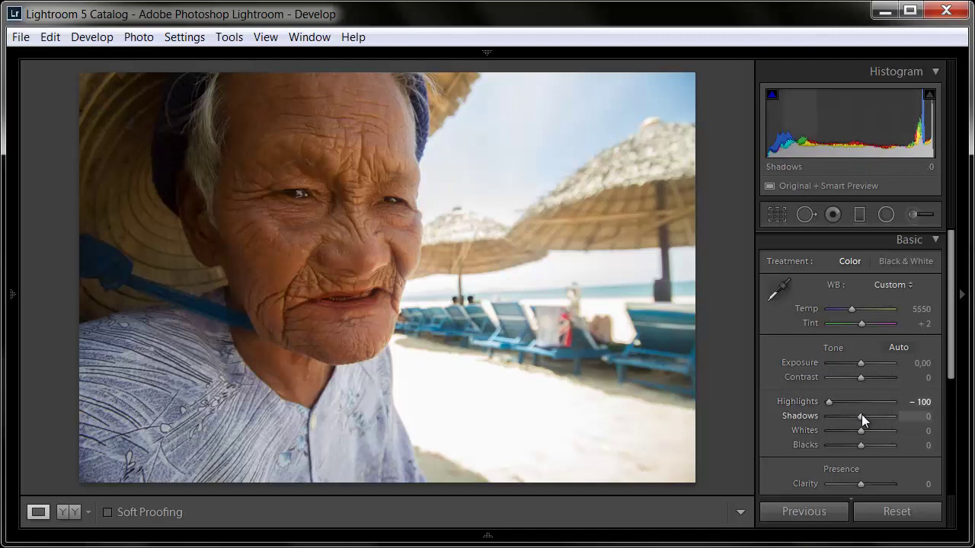
pyautogui.moveTo(861, 416)
pyautogui.mouseDown()
pyautogui.moveTo(900, 416)
pyautogui.moveTo(815, 409)
pyautogui.moveTo(925, 415)
pyautogui.moveTo(861, 417)
pyautogui.mouseUp()
# Lift the portrait's Shadows to exactly +30.
pyautogui.moveTo(860, 417); pyautogui.dragTo(869, 418)
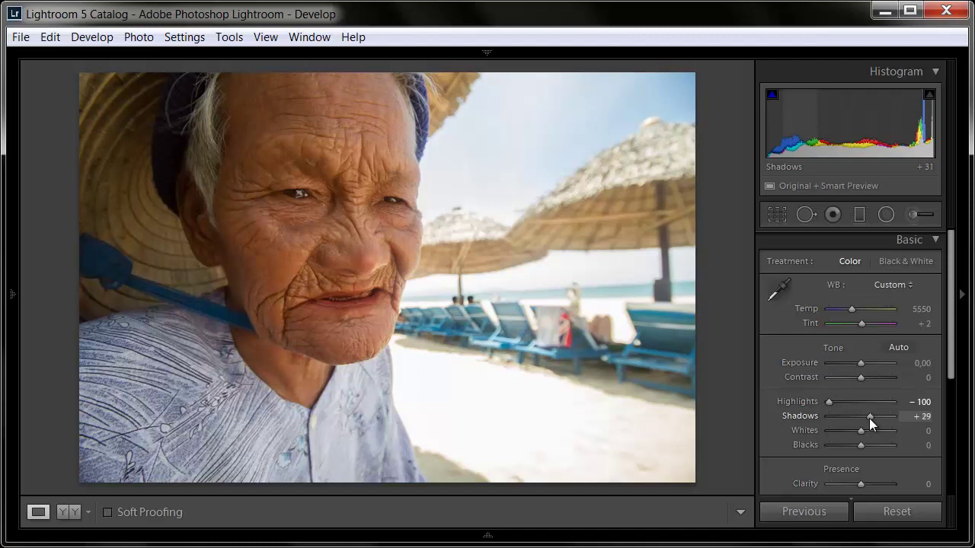
pyautogui.click(925, 418)
pyautogui.write('30')
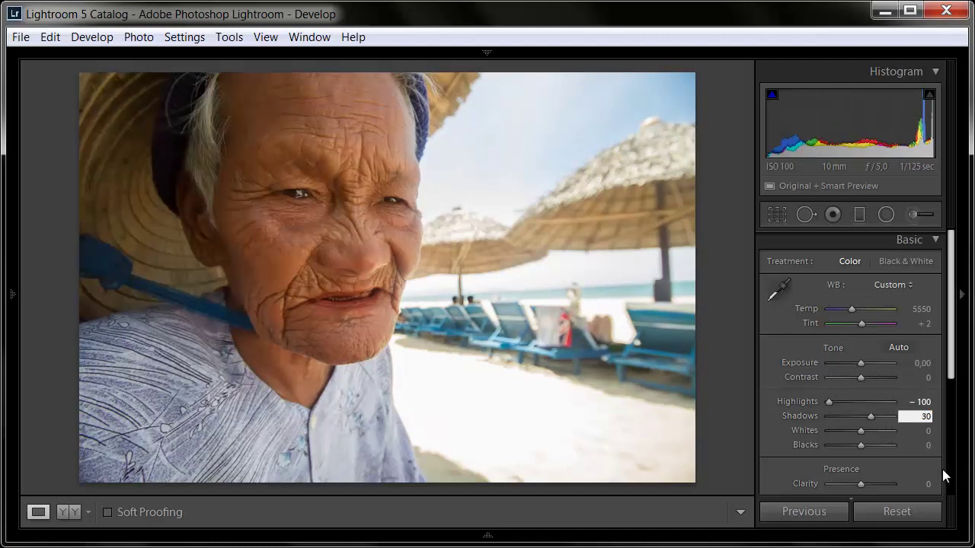
pyautogui.press('Return')
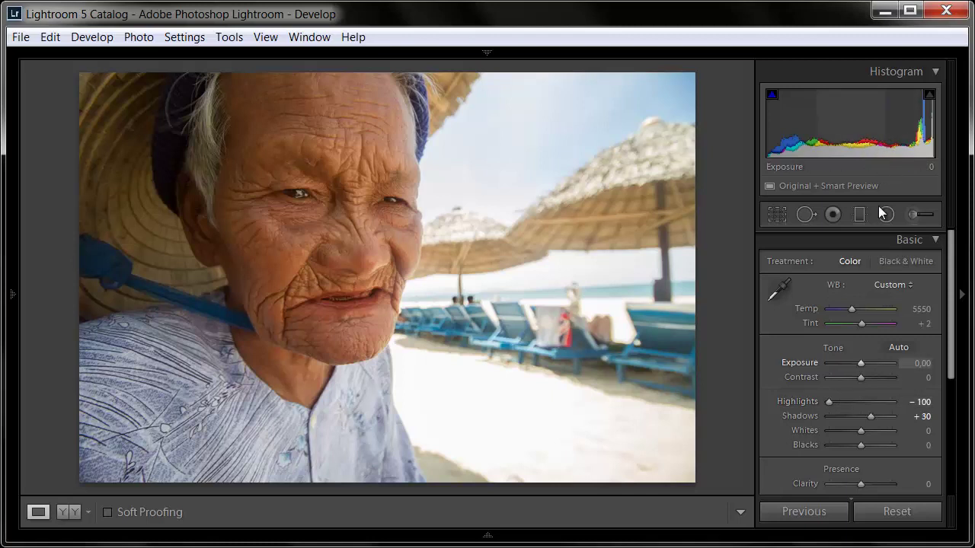
# Set Whites to -10 after previewing a brighter whites setting.
pyautogui.moveTo(860, 430)
pyautogui.mouseDown()
pyautogui.moveTo(880, 431)
pyautogui.moveTo(830, 430)
pyautogui.moveTo(865, 424)
pyautogui.moveTo(832, 421)
pyautogui.moveTo(877, 426)
pyautogui.moveTo(842, 424)
pyautogui.moveTo(858, 427)
pyautogui.moveTo(840, 406)
pyautogui.moveTo(872, 411)
pyautogui.moveTo(816, 400)
pyautogui.mouseUp()
pyautogui.doubleClick(858, 430)
pyautogui.moveTo(860, 430)
pyautogui.mouseDown()
pyautogui.moveTo(872, 433)
pyautogui.moveTo(836, 430)
pyautogui.moveTo(854, 431)
pyautogui.mouseUp()
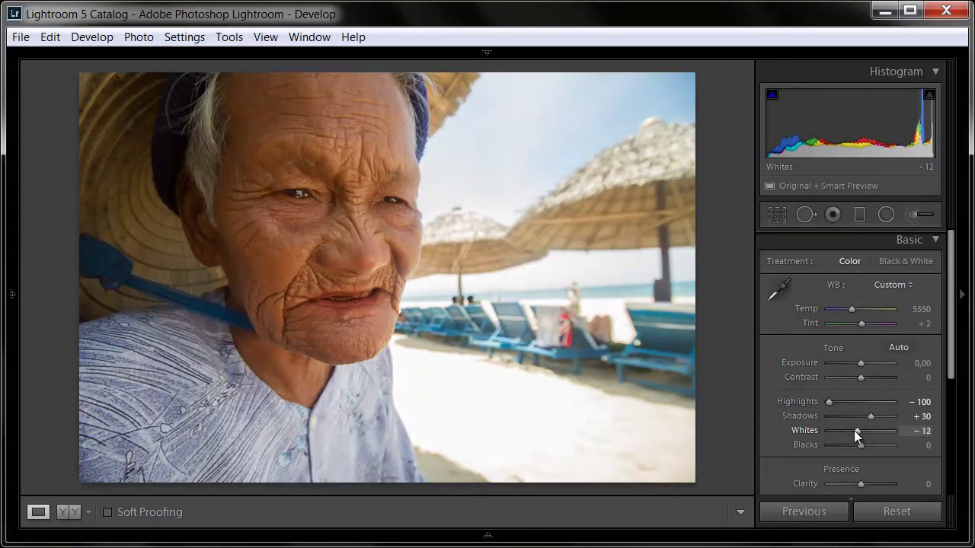
pyautogui.click(917, 431)
pyautogui.write('-10')
pyautogui.press('Return')
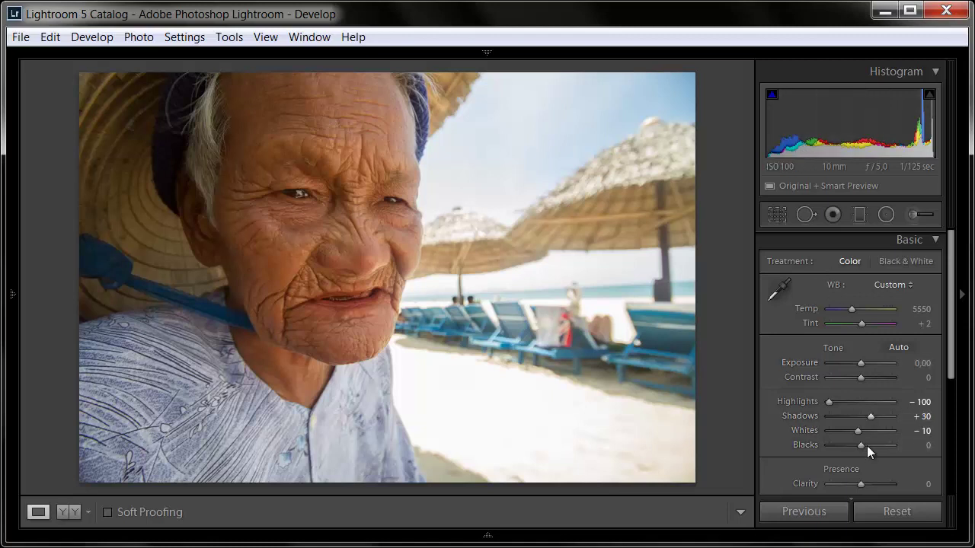
# Darken the portrait's Blacks to -10.
pyautogui.moveTo(860, 446)
pyautogui.mouseDown()
pyautogui.moveTo(837, 443)
pyautogui.moveTo(856, 448)
pyautogui.mouseUp()
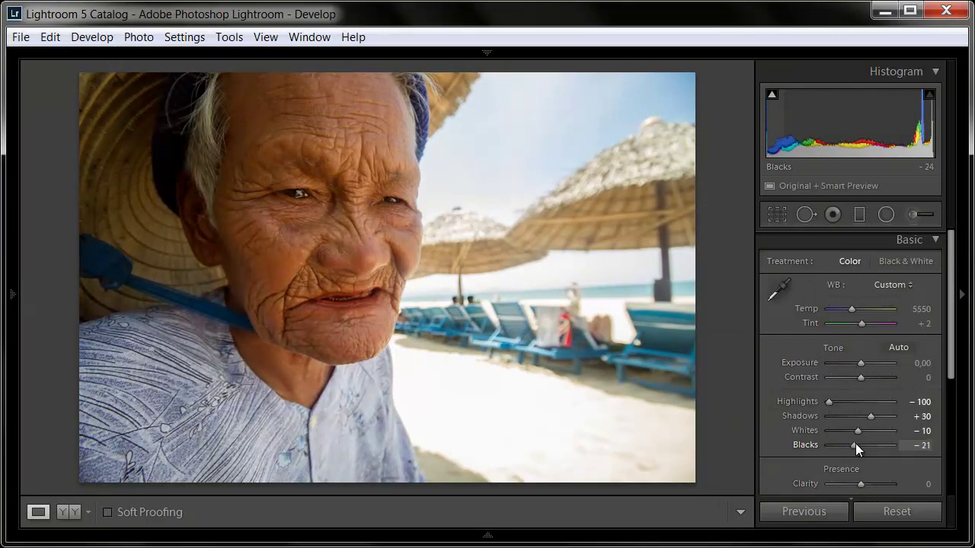
pyautogui.click(923, 446)
pyautogui.write('-10')
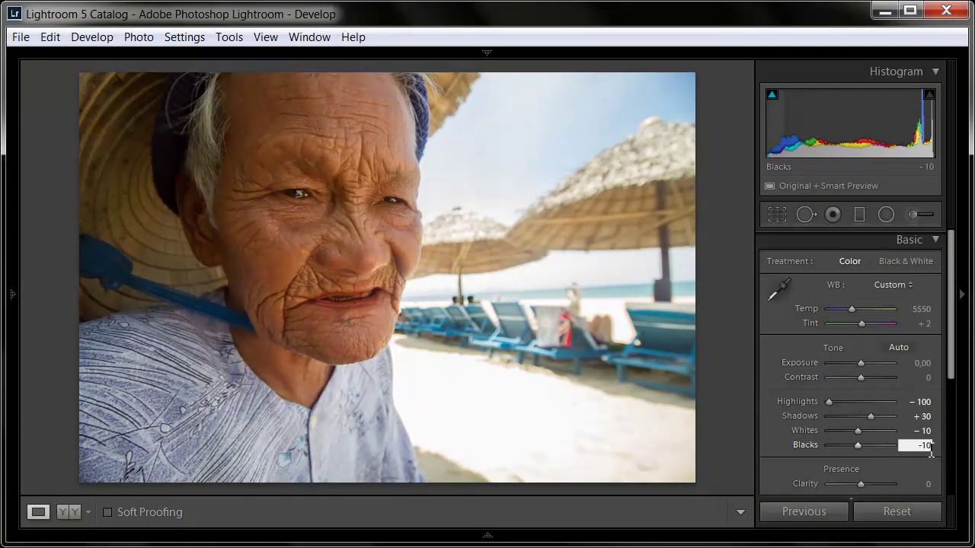
pyautogui.press('Return')
# Raise Contrast to +10.
pyautogui.moveTo(861, 377); pyautogui.dragTo(870, 381)
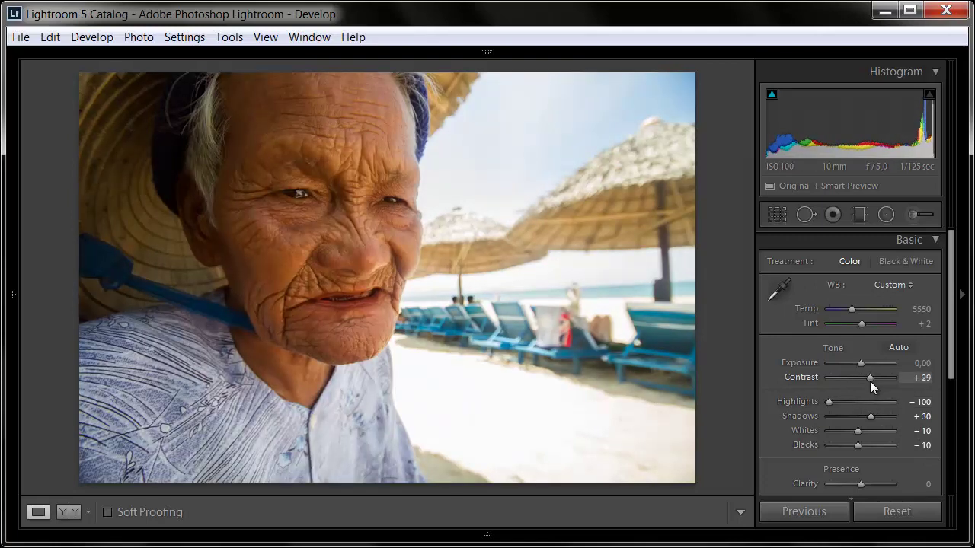
pyautogui.click(920, 377)
pyautogui.write('10')
pyautogui.press('Return')
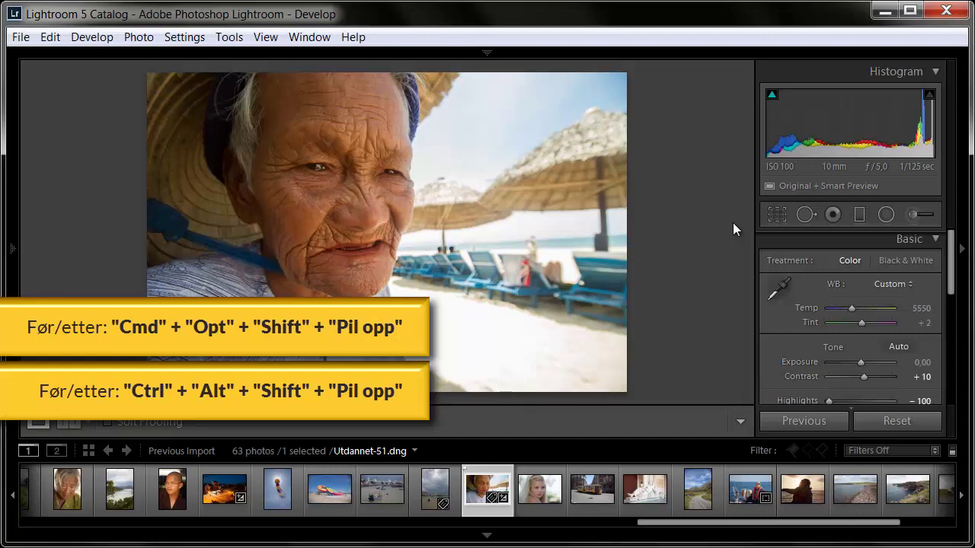
pyautogui.press('alt')
pyautogui.hotkey('ctrl', 'alt', 'shift', 'Up')
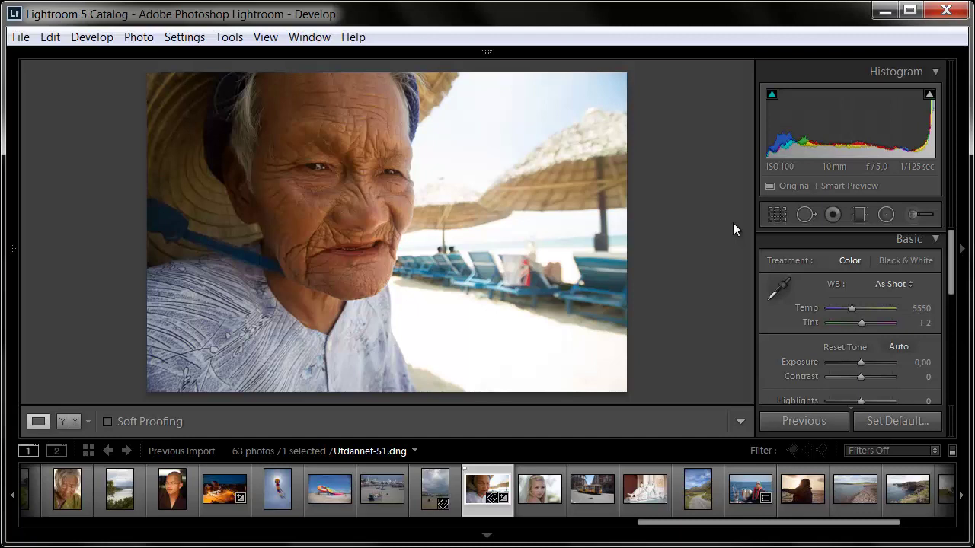
pyautogui.hotkey('ctrl', 'shift', 'v')
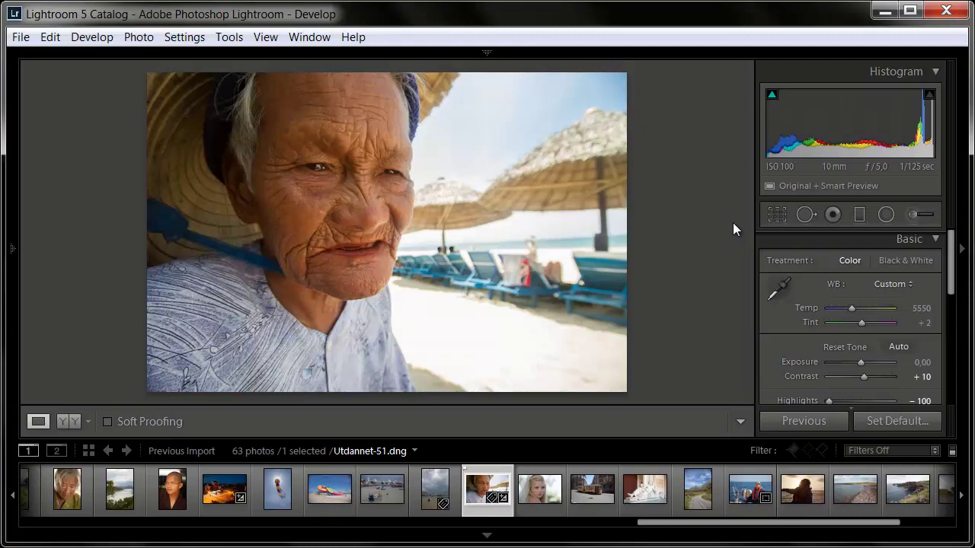
pyautogui.press('alt')
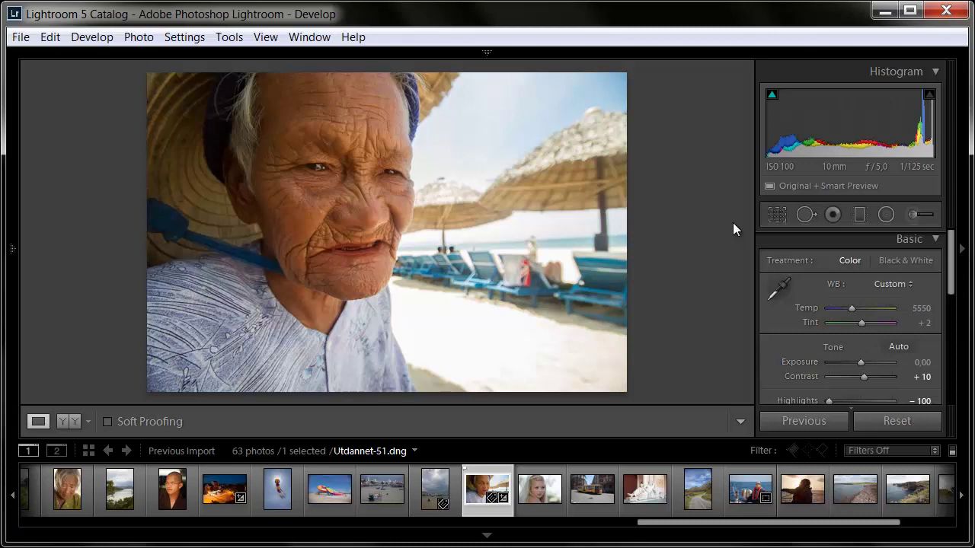